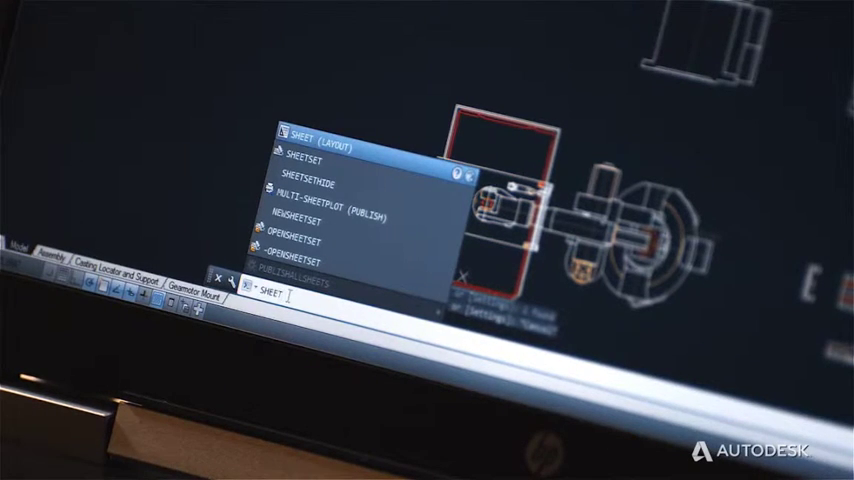
- Make Gearmotor Mount the current layout using the autocompleted LAYOUT command's Set option
click(337, 150)
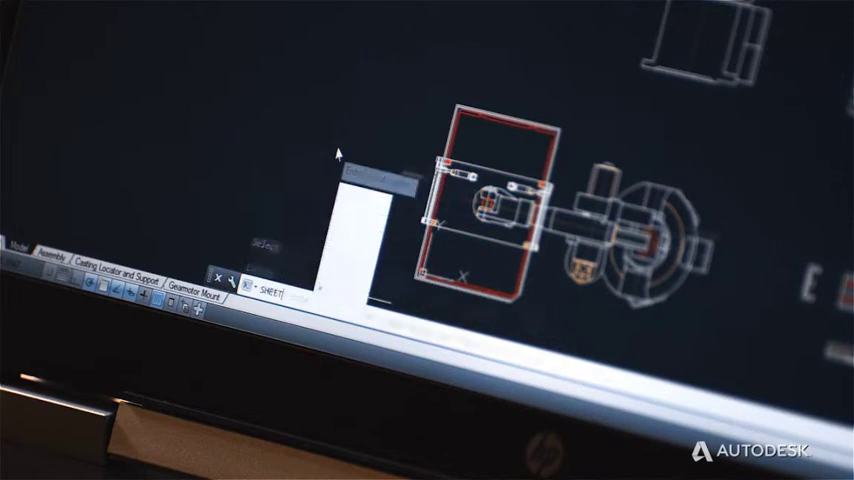
key(Return)
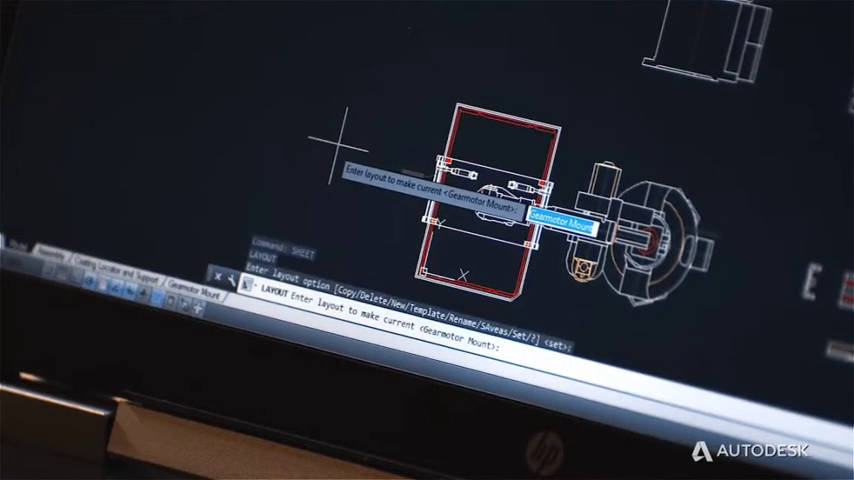
key(Return)
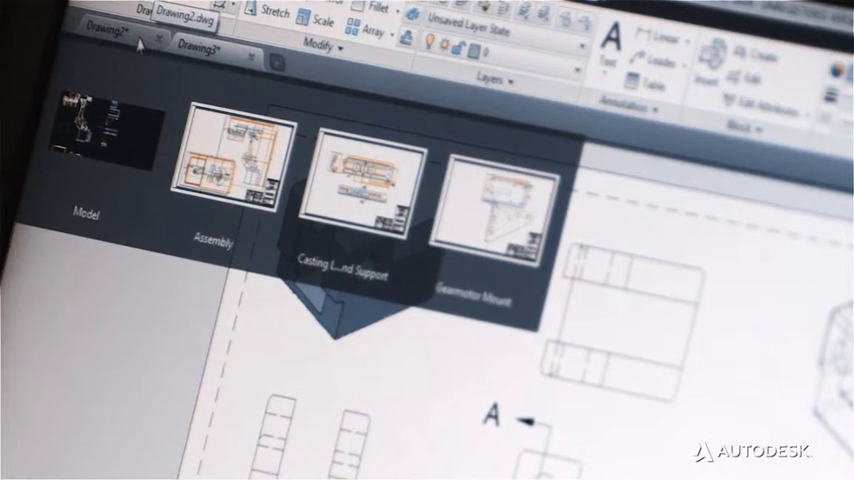
- Save Drawing2 from its file tab's right-click menu
right_click(139, 42)
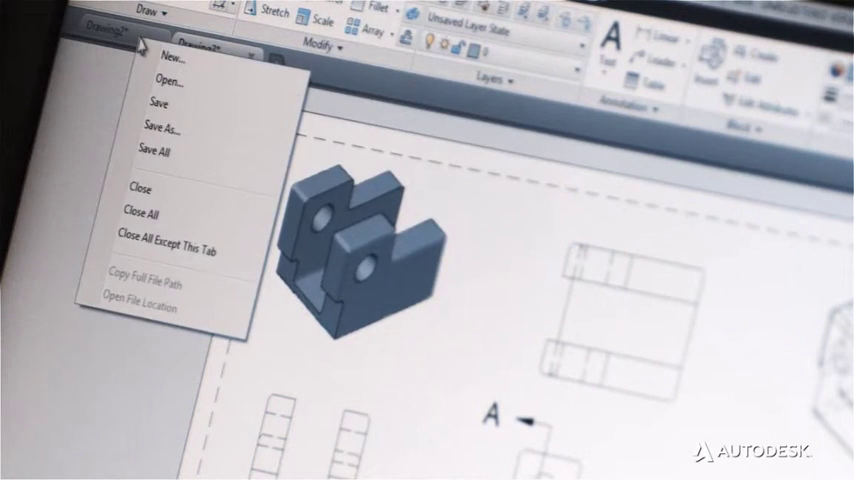
click(158, 104)
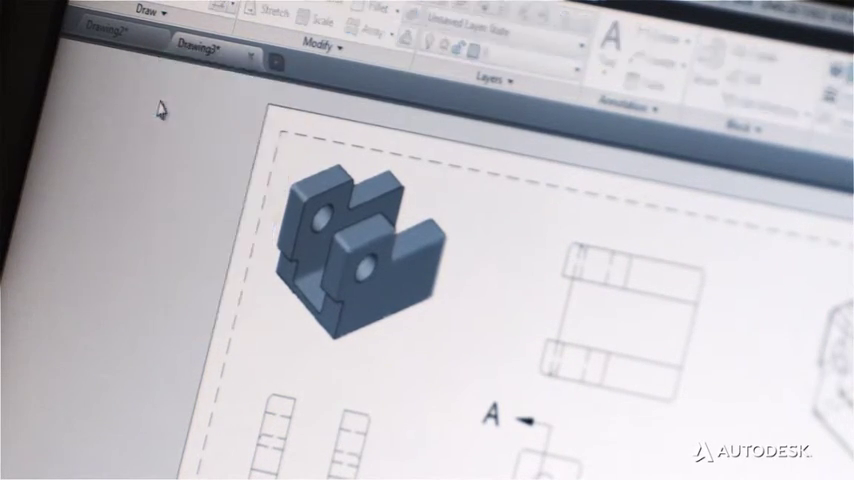